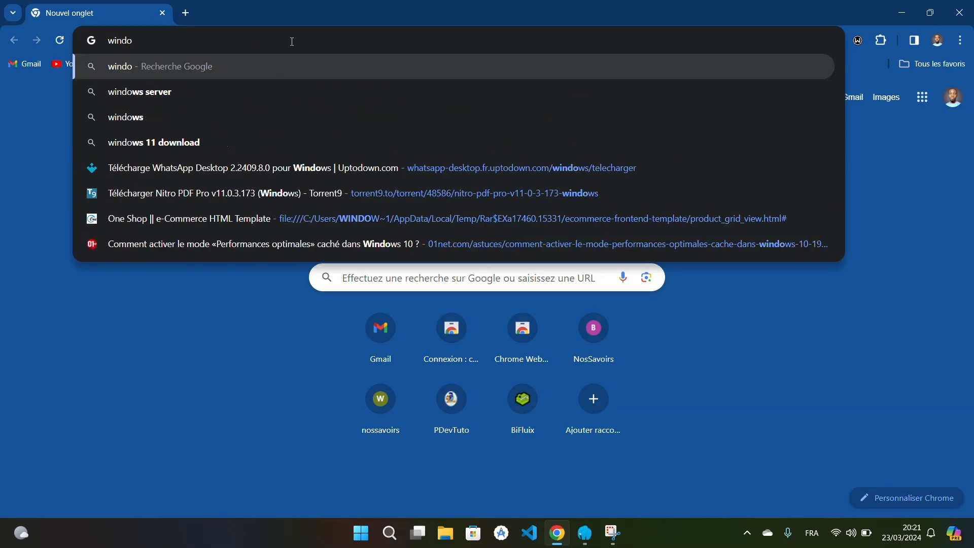
# Go to windows.php.net/download/ and proceed to the site past the insecure-connection warning.
pyautogui.write('ws')
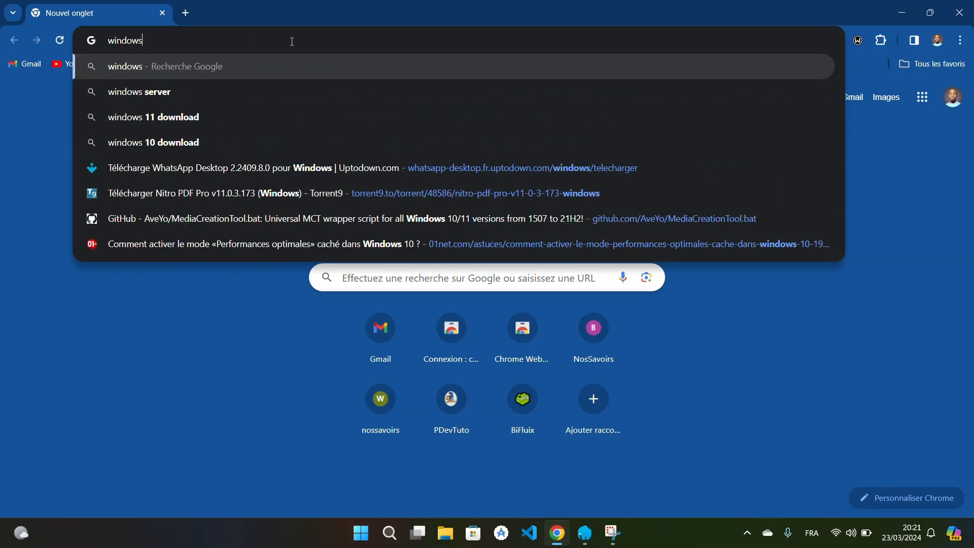
pyautogui.write('.')
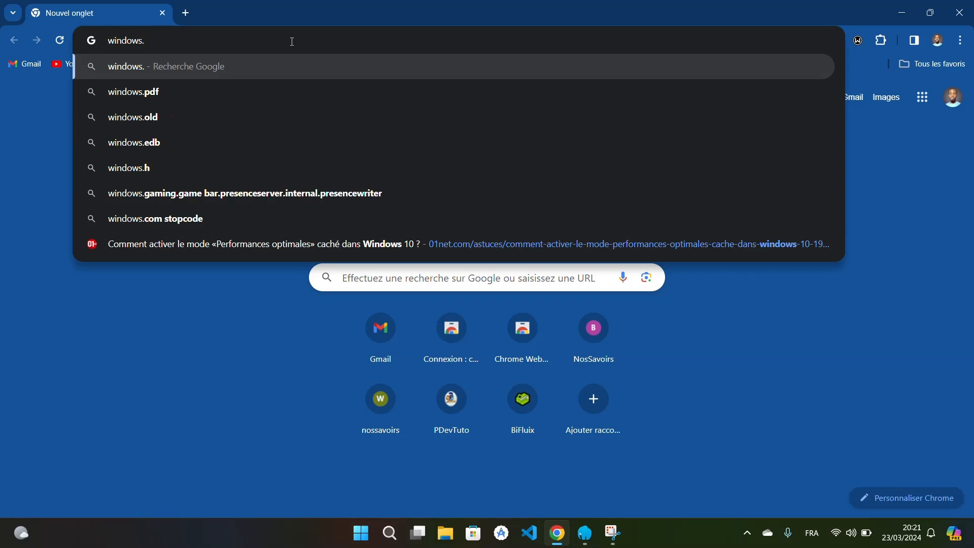
pyautogui.write('php')
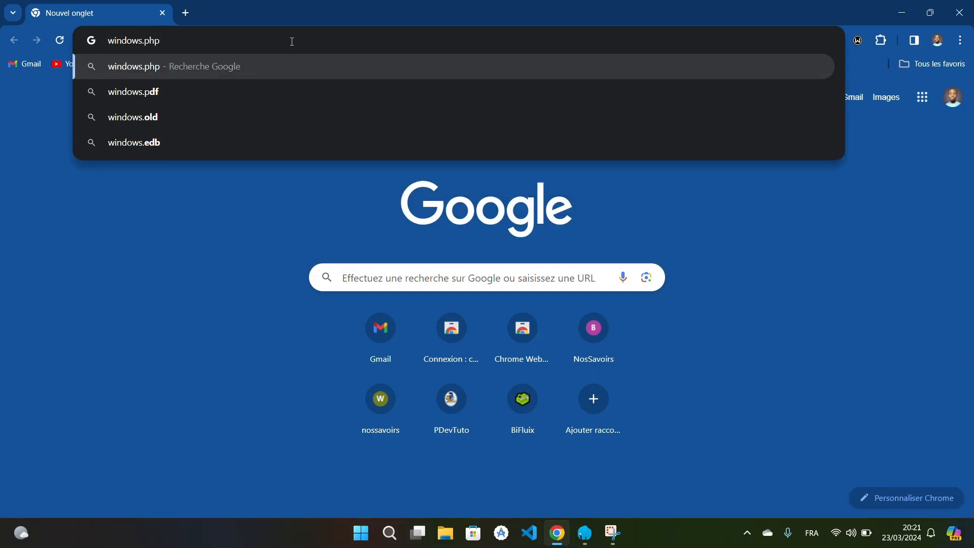
pyautogui.write('.net')
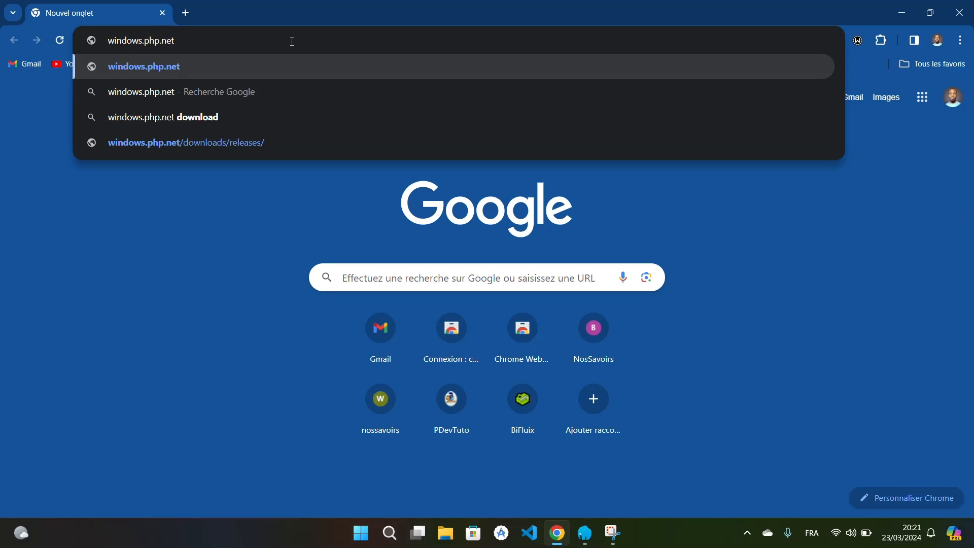
pyautogui.write('/')
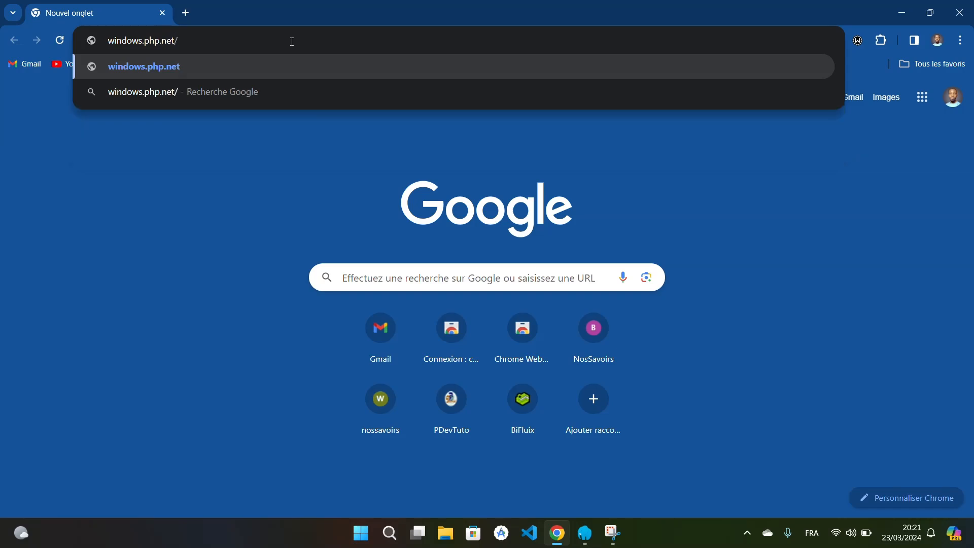
pyautogui.write('downl')
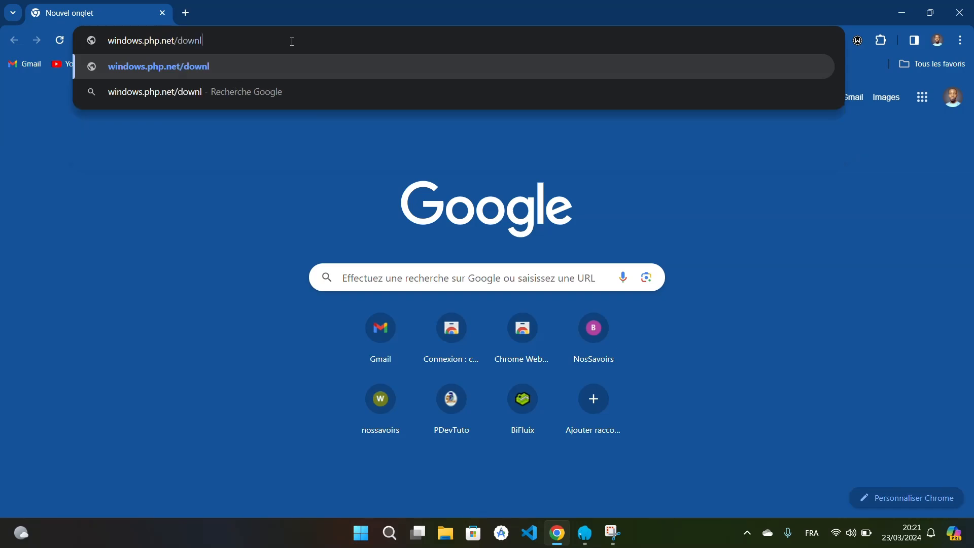
pyautogui.write('oad')
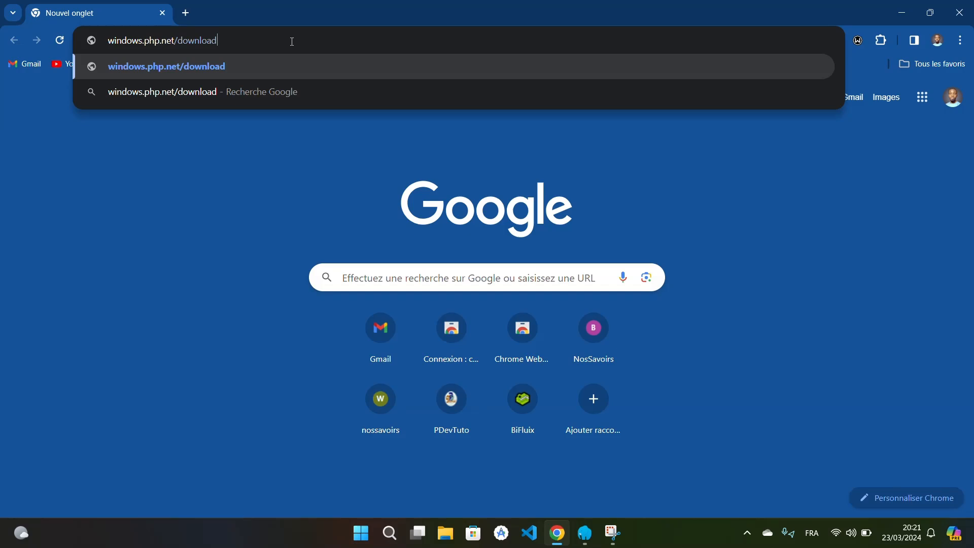
pyautogui.write('/')
pyautogui.press('Return')
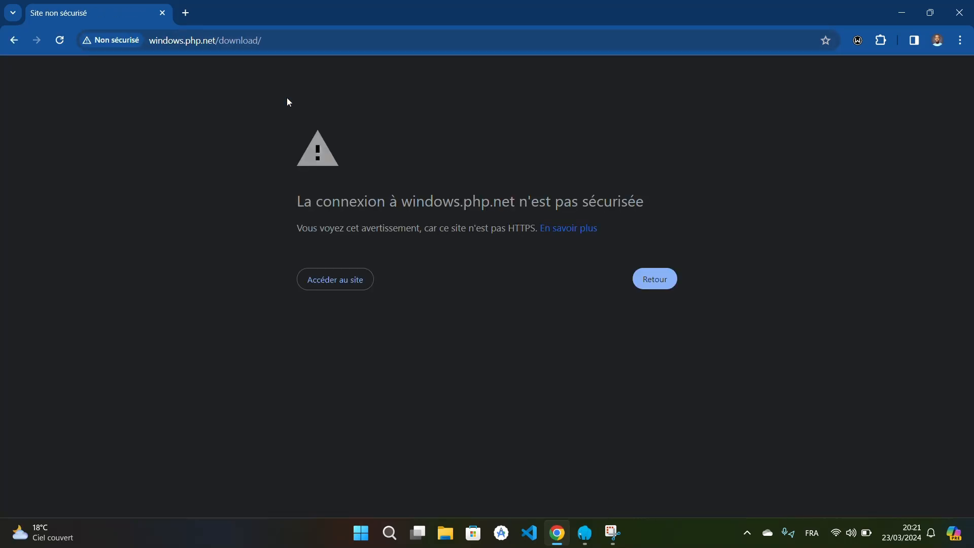
pyautogui.click(338, 289)
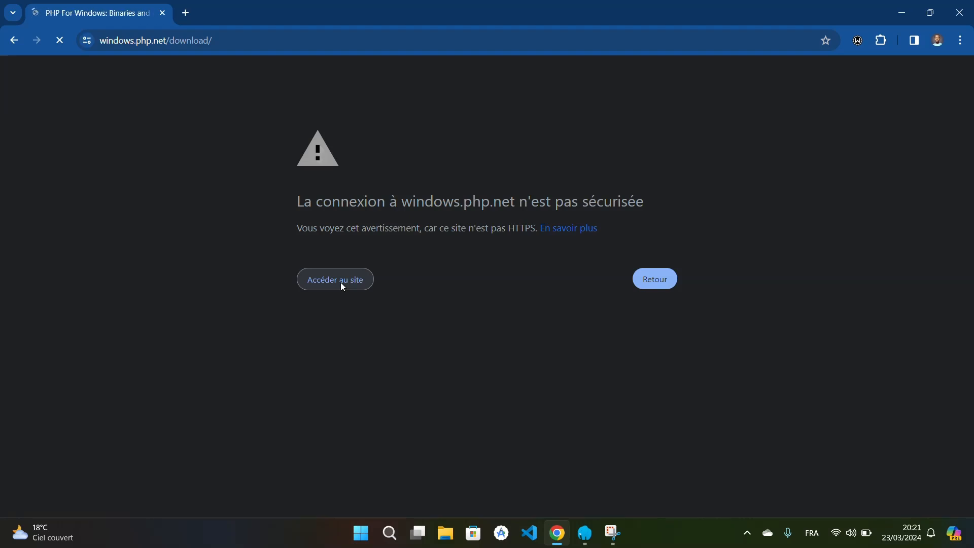
pyautogui.click(342, 283)
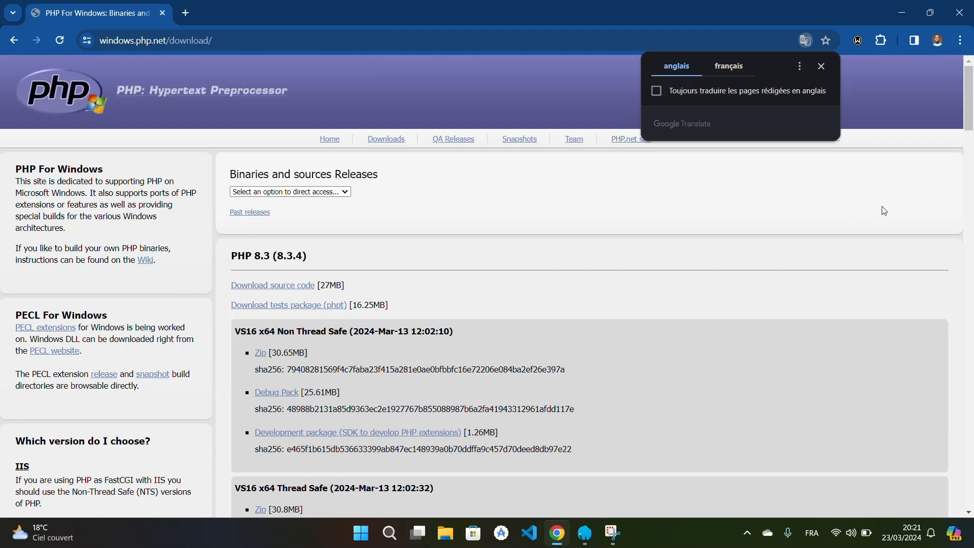
# Download the PHP 8.2 (8.2.17) VS16 x64 Non Thread Safe zip and check the browser's downloads.
pyautogui.moveTo(971, 103); pyautogui.dragTo(971, 210)
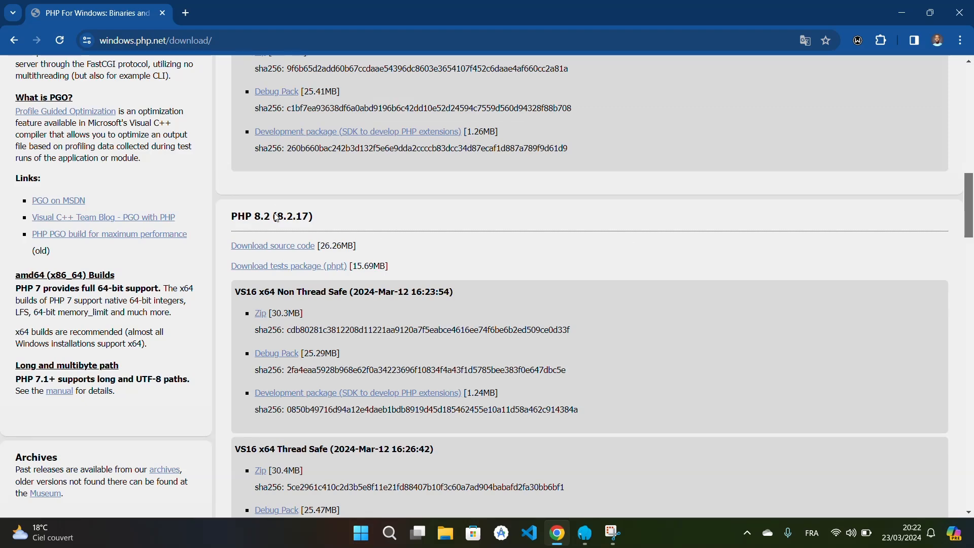
pyautogui.click(261, 314)
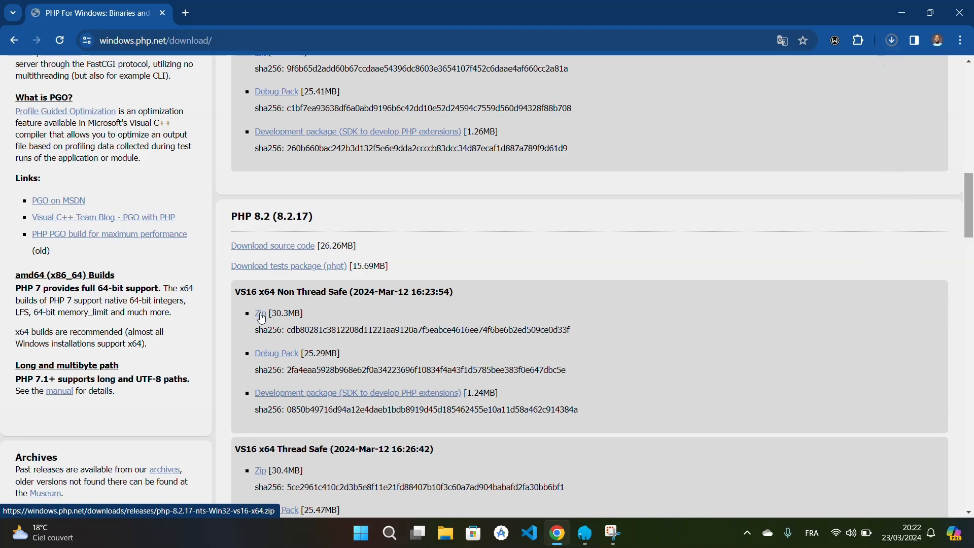
pyautogui.click(891, 41)
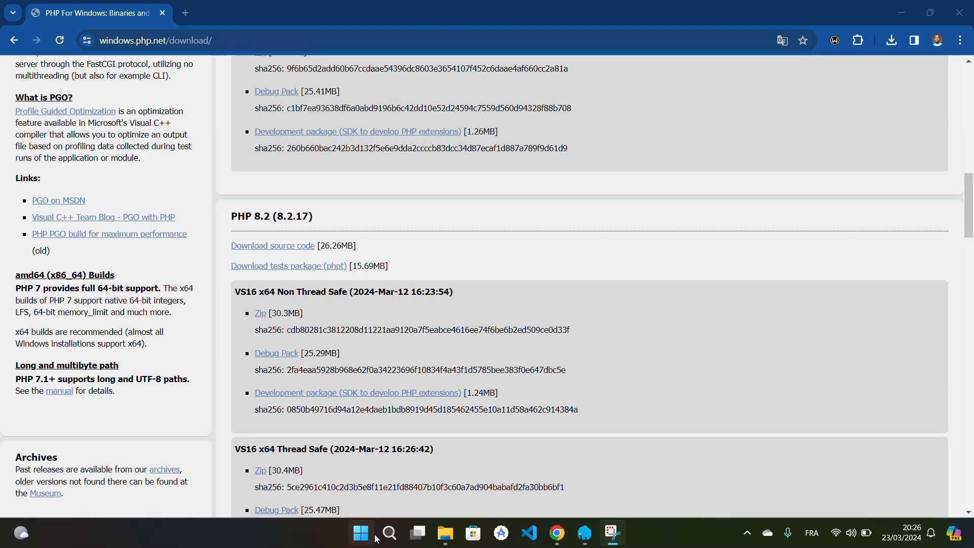
# Switch to File Explorer and view the contents of the php-8.2.17-nts-Win32-vs16-x64 archive in the Téléchargements folder.
pyautogui.click(445, 533)
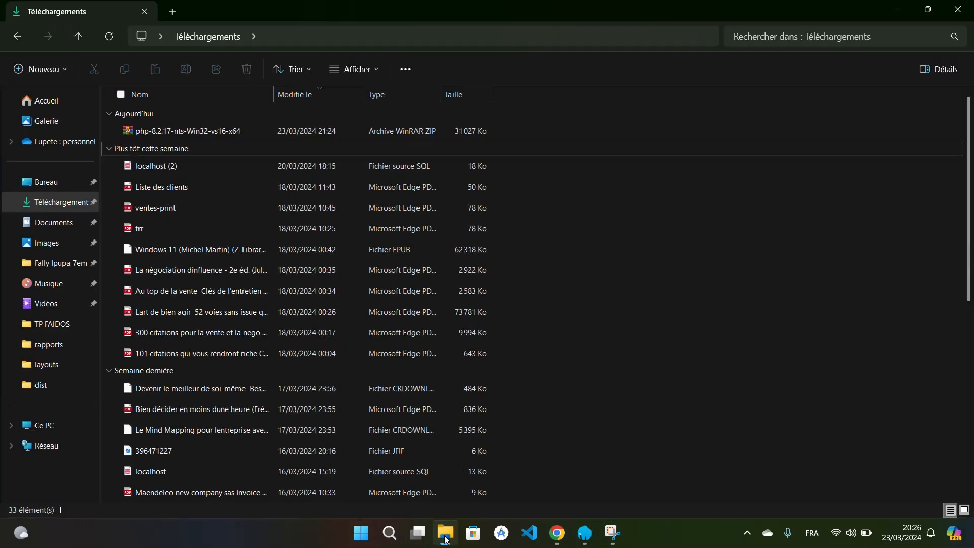
pyautogui.click(181, 131)
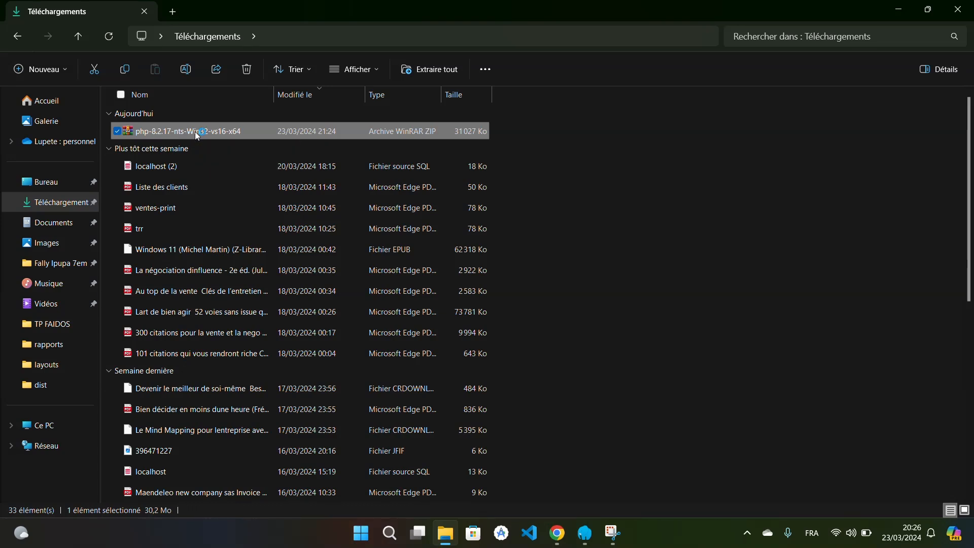
pyautogui.doubleClick(198, 132)
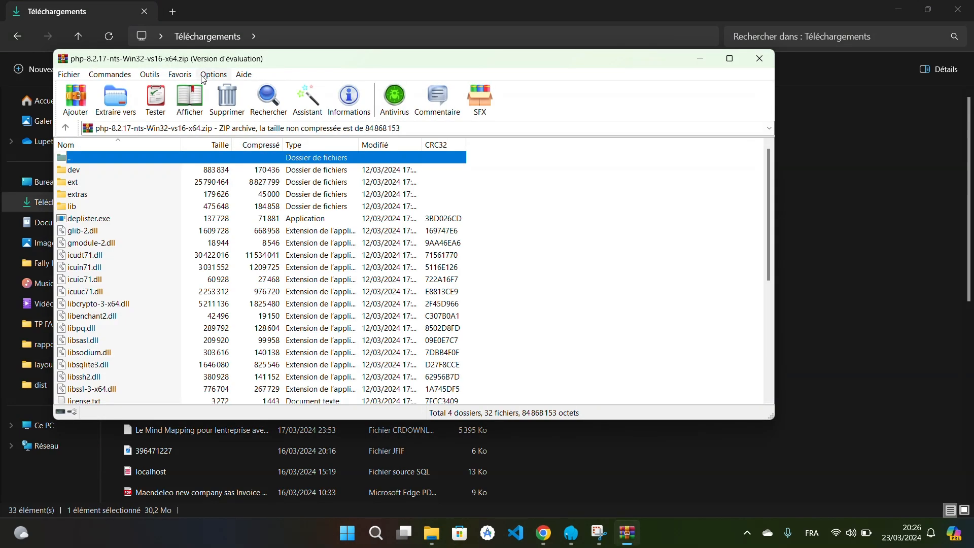
pyautogui.click(757, 58)
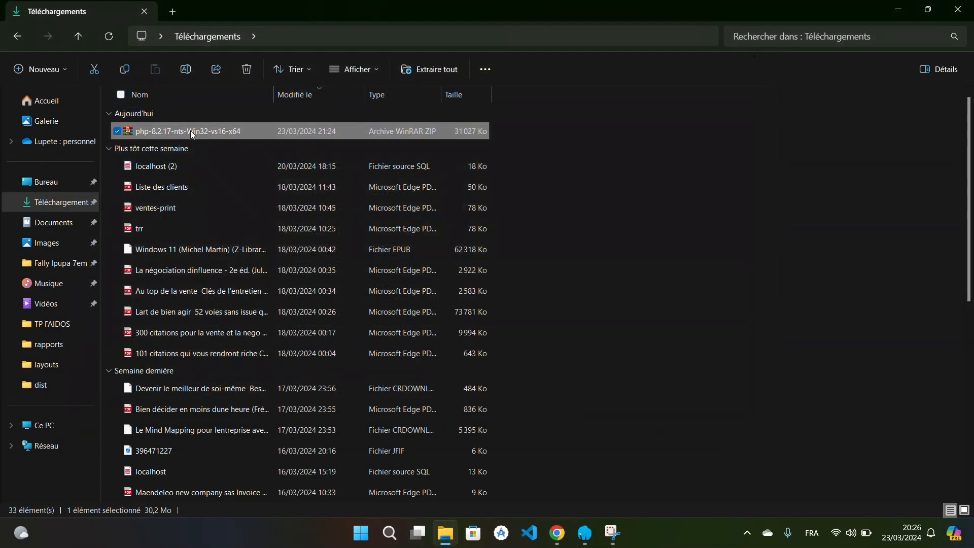
# Extract the php-8.2.17-nts-Win32-vs16-x64 archive with WinRAR into a folder of the same name.
pyautogui.rightClick(193, 135)
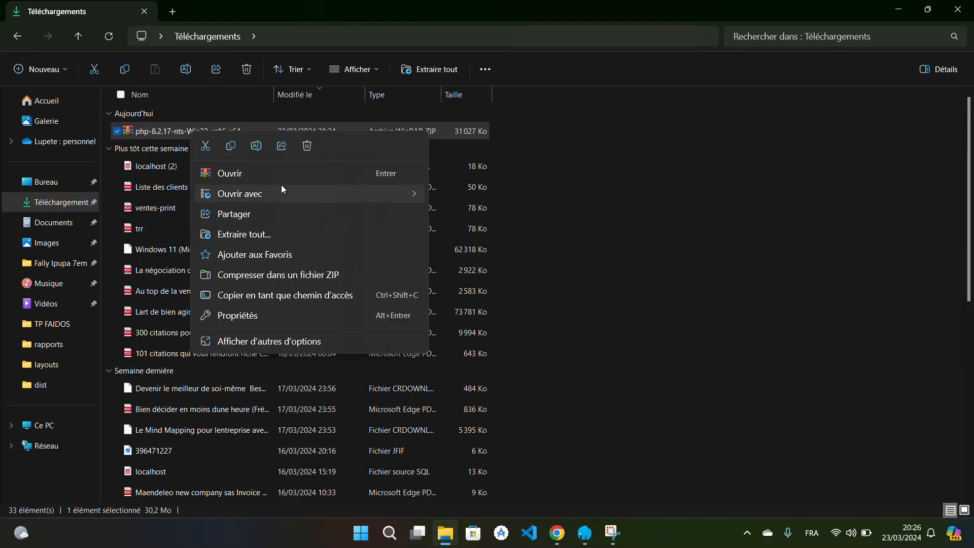
pyautogui.click(301, 343)
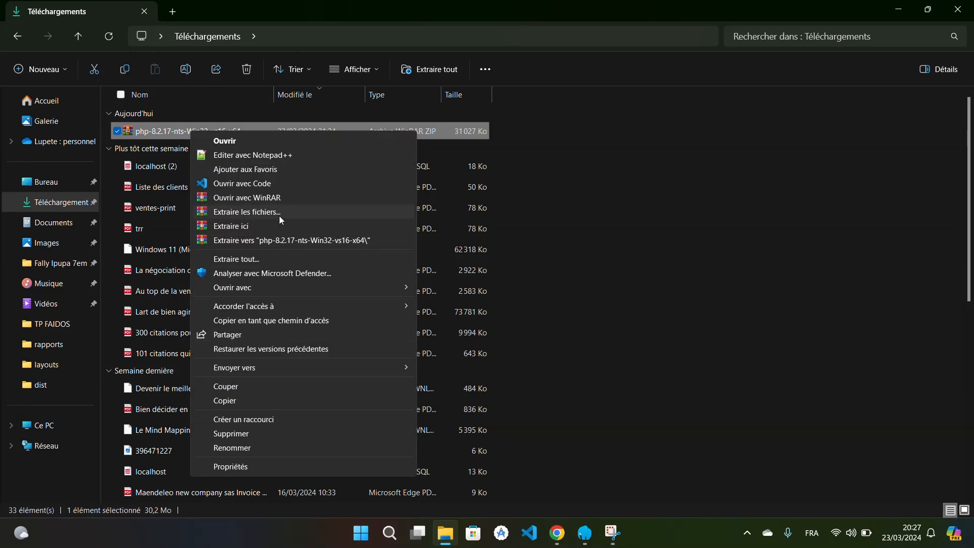
pyautogui.click(286, 240)
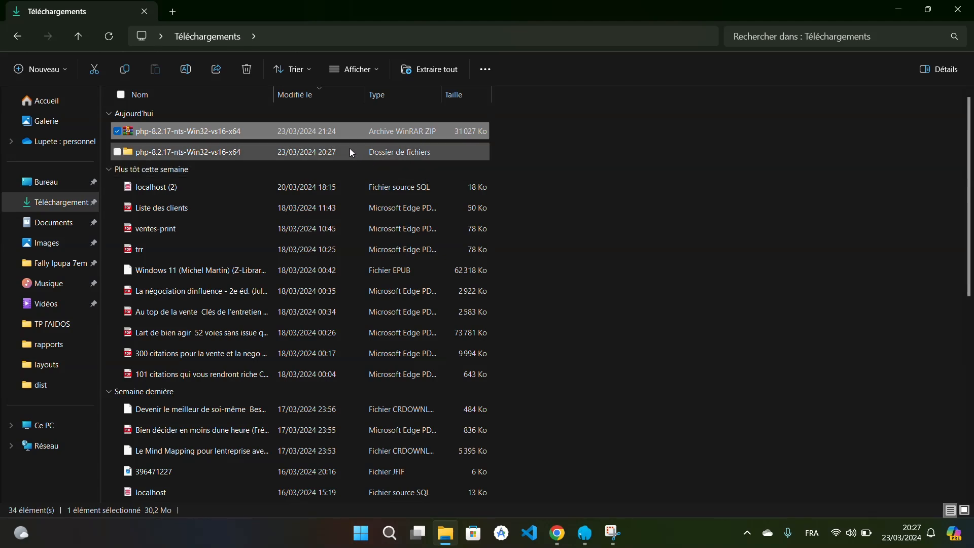
# Cut the extracted php-8.2.17-nts-Win32-vs16-x64 folder and go to C:\laragon\bin\php.
pyautogui.click(221, 155)
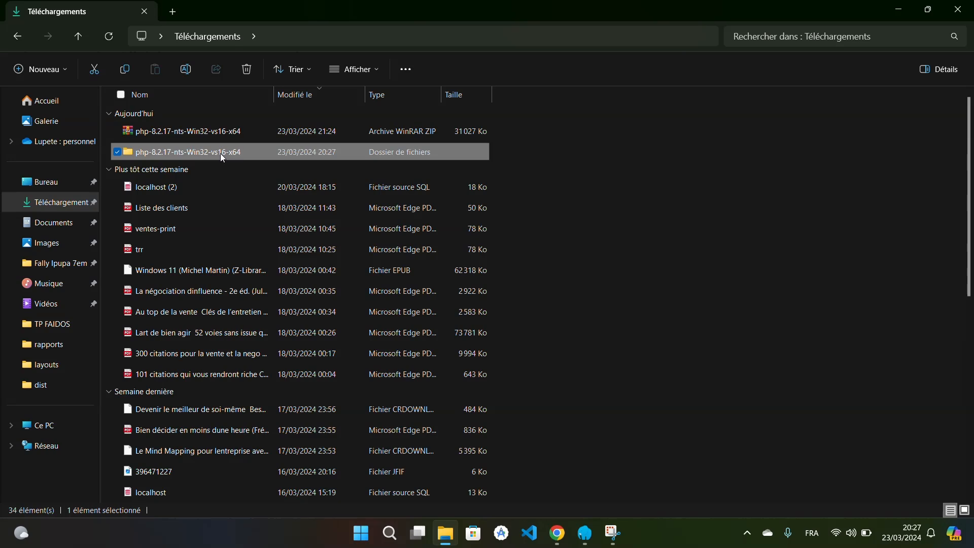
pyautogui.rightClick(221, 154)
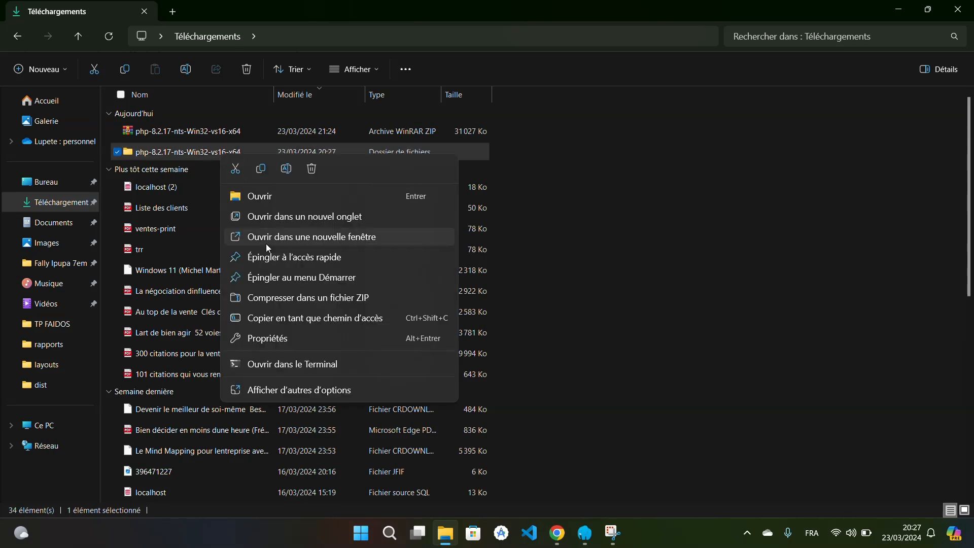
pyautogui.click(236, 172)
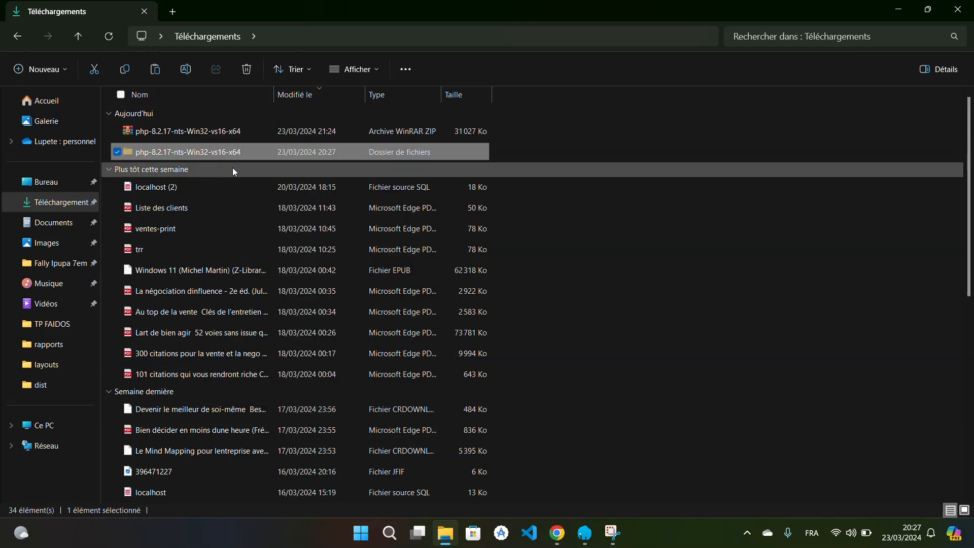
pyautogui.click(51, 428)
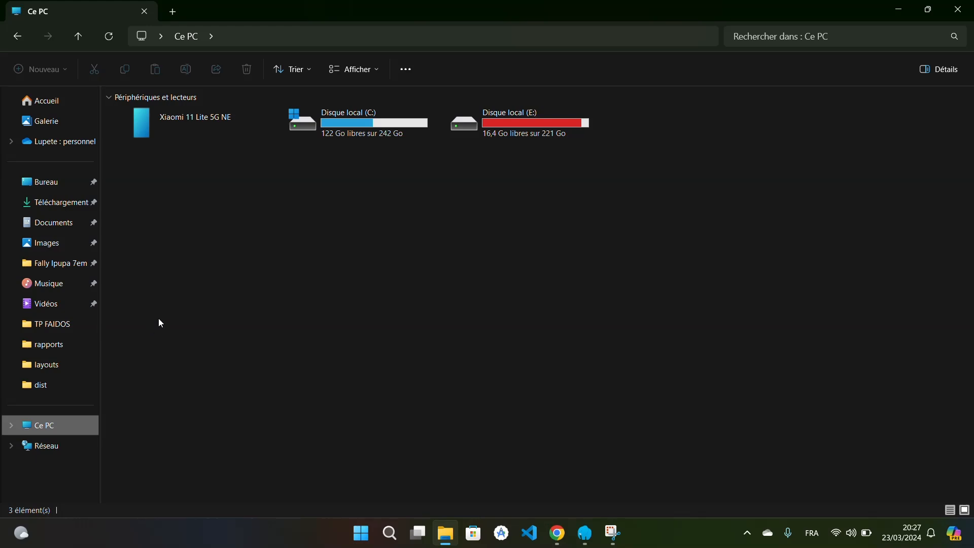
pyautogui.doubleClick(363, 129)
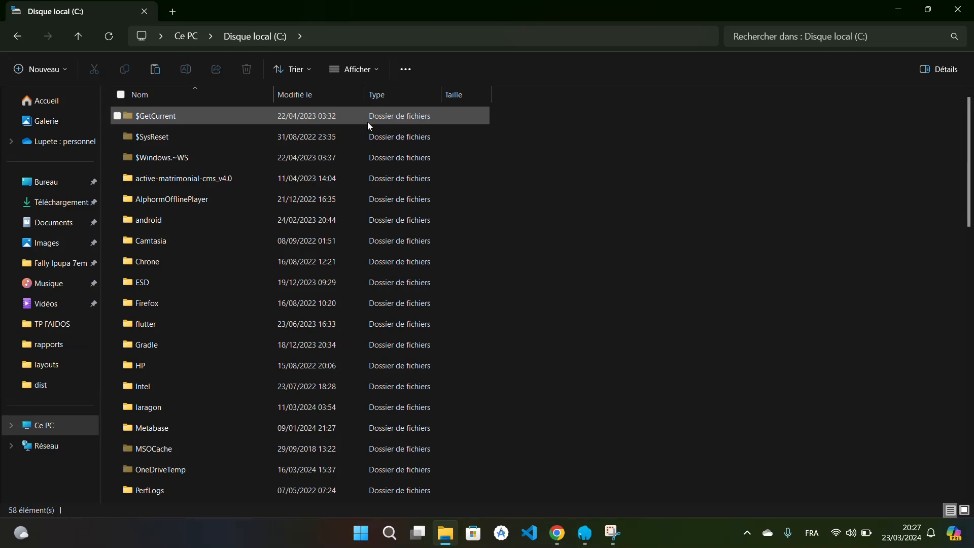
pyautogui.doubleClick(167, 407)
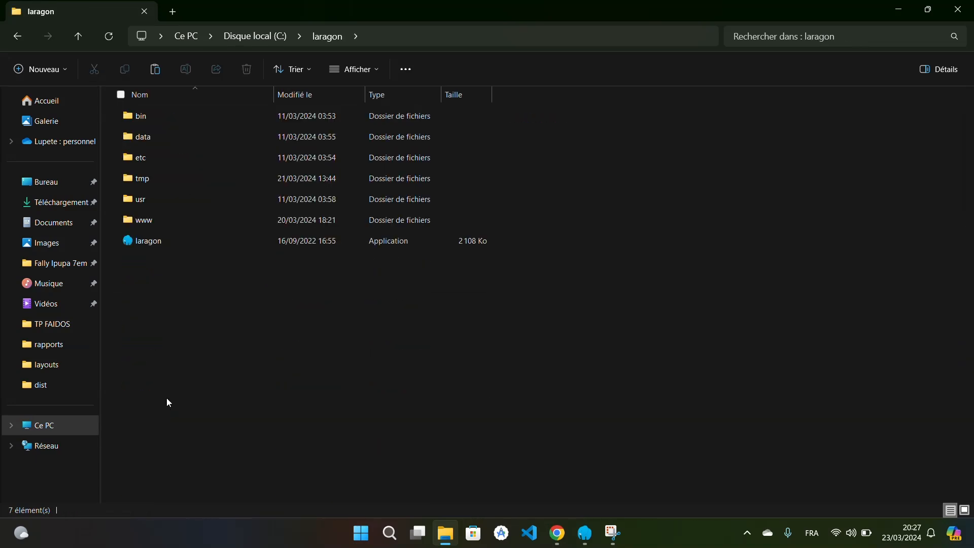
pyautogui.doubleClick(175, 121)
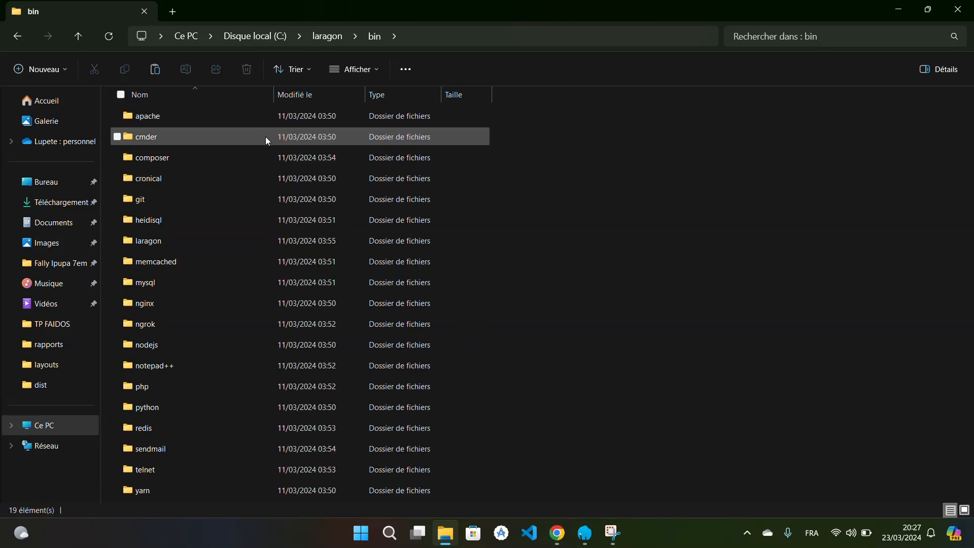
pyautogui.doubleClick(204, 387)
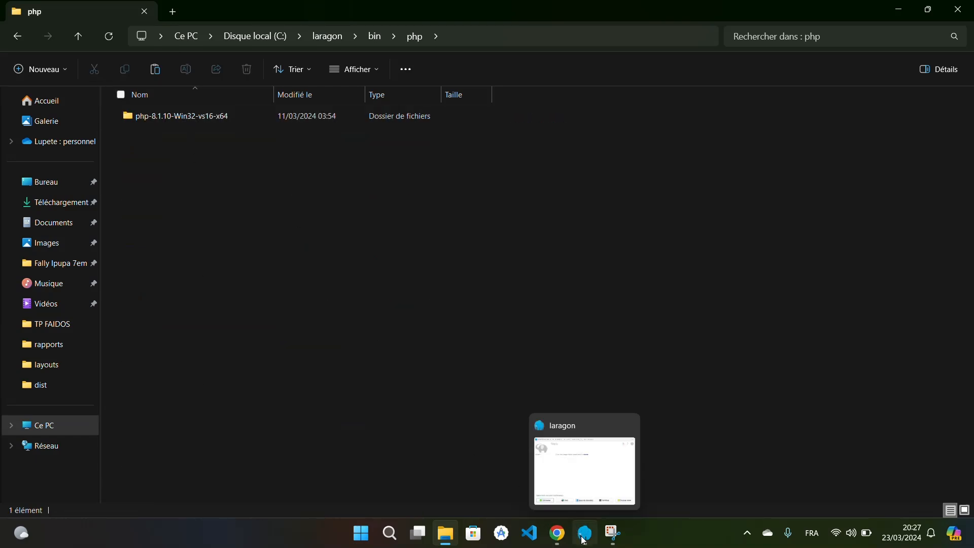
# Switch to Laragon and check which PHP versions it offers.
pyautogui.click(748, 533)
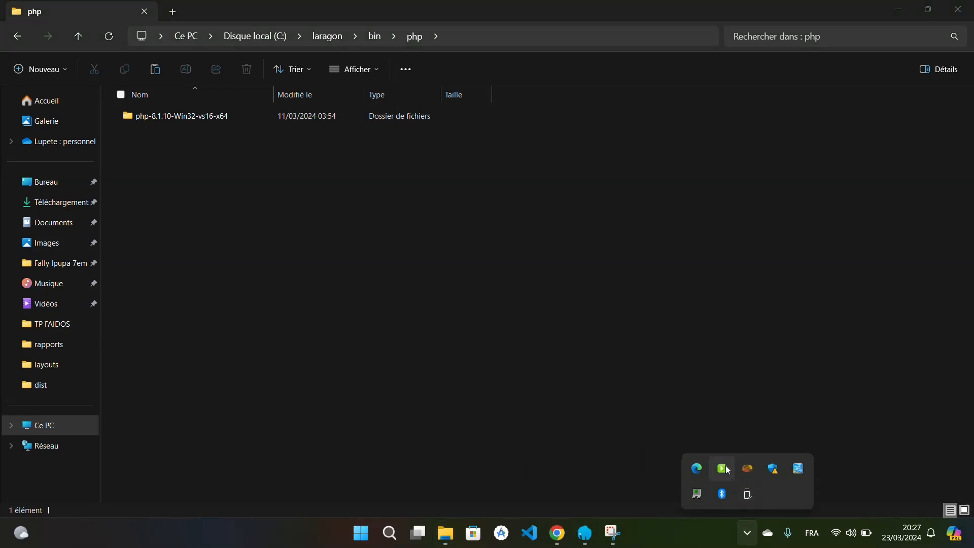
pyautogui.click(748, 496)
pyautogui.rightClick(748, 496)
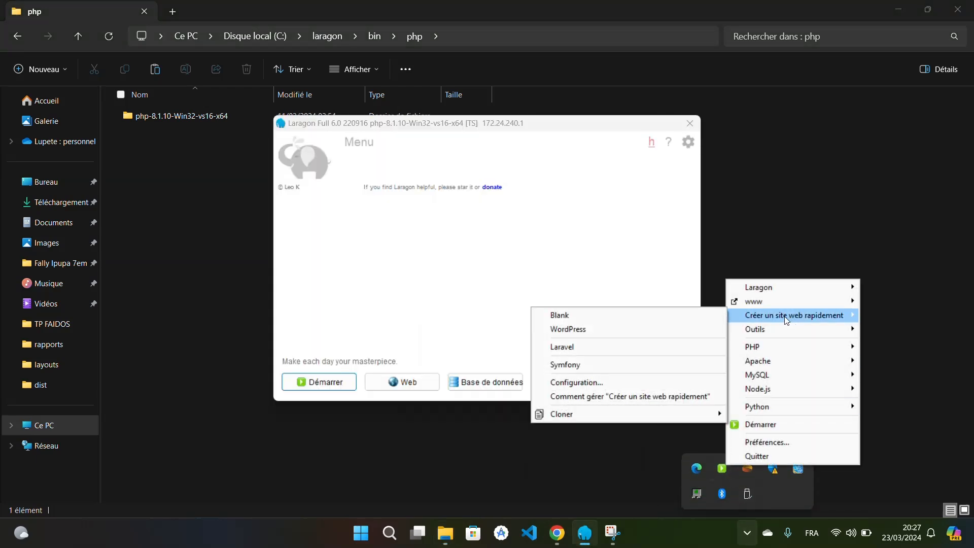
pyautogui.moveTo(765, 346)
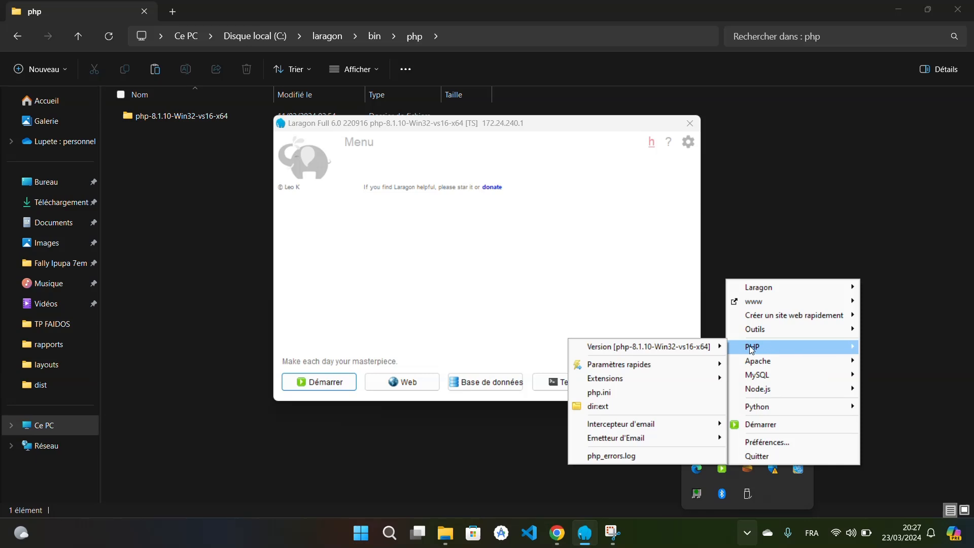
pyautogui.moveTo(713, 348)
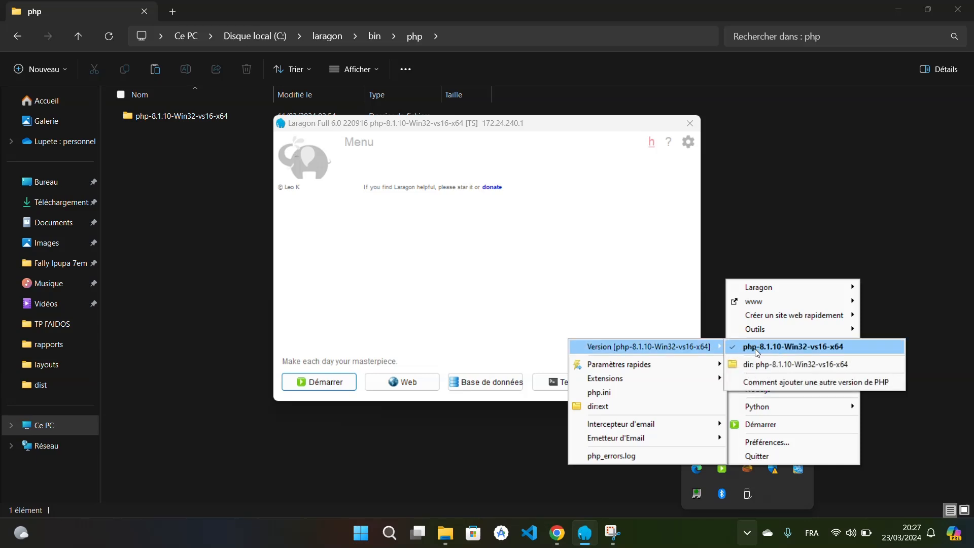
# Return to File Explorer and paste the cut PHP 8.2.17 folder into C:\laragon\bin\php.
pyautogui.click(195, 237)
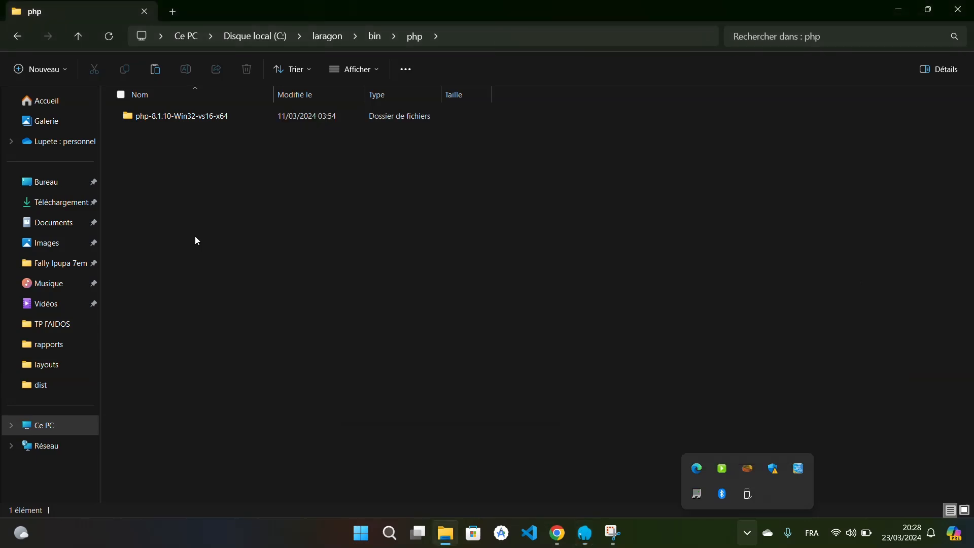
pyautogui.rightClick(195, 236)
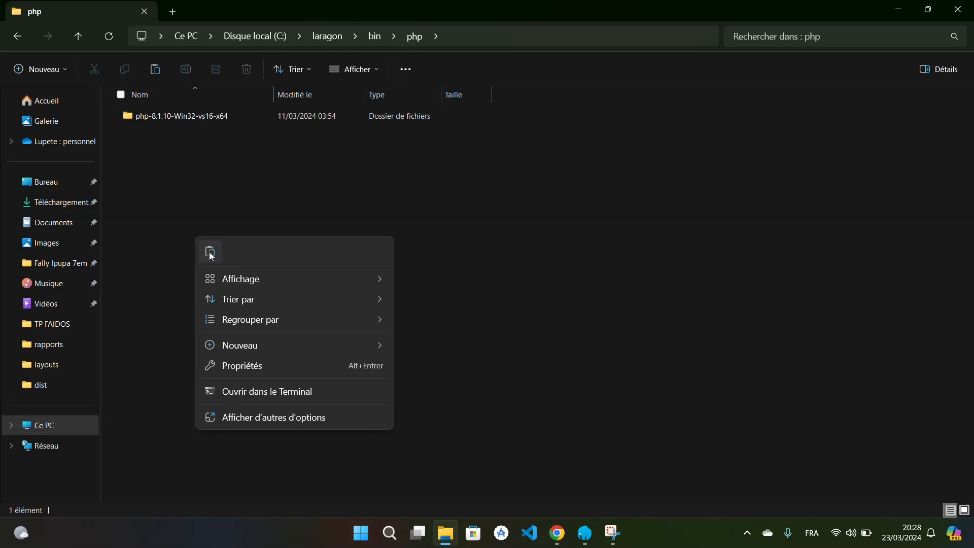
pyautogui.click(209, 252)
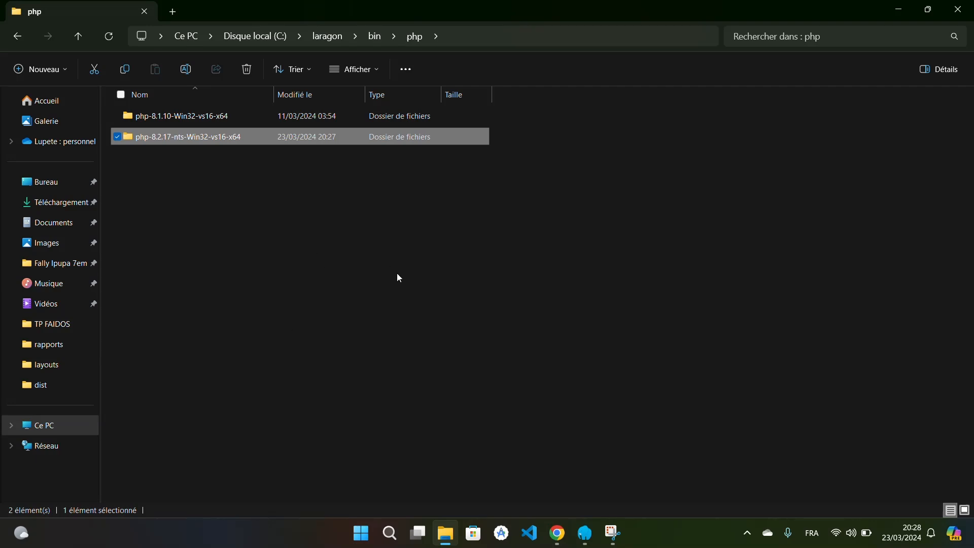
# Switch to Laragon and start its Apache and MySQL services.
pyautogui.click(585, 543)
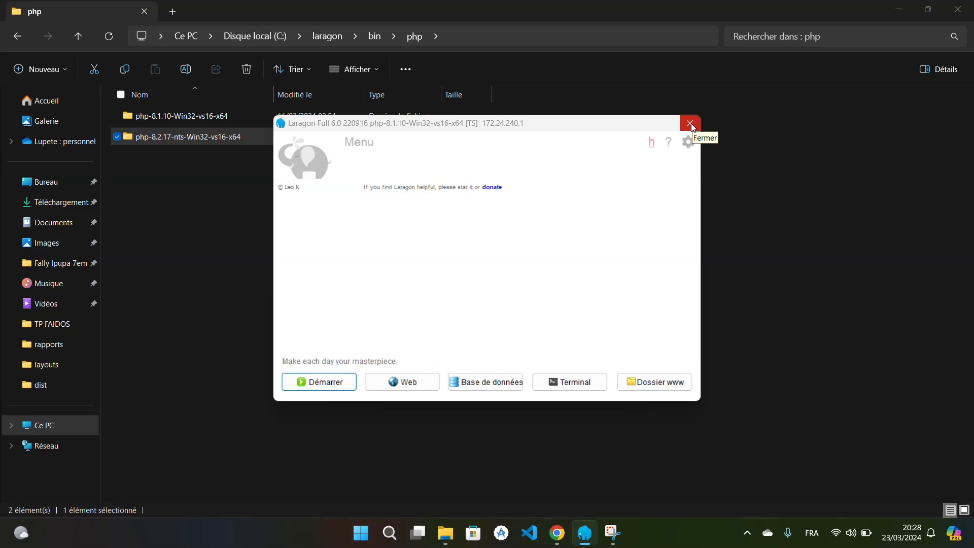
pyautogui.click(319, 382)
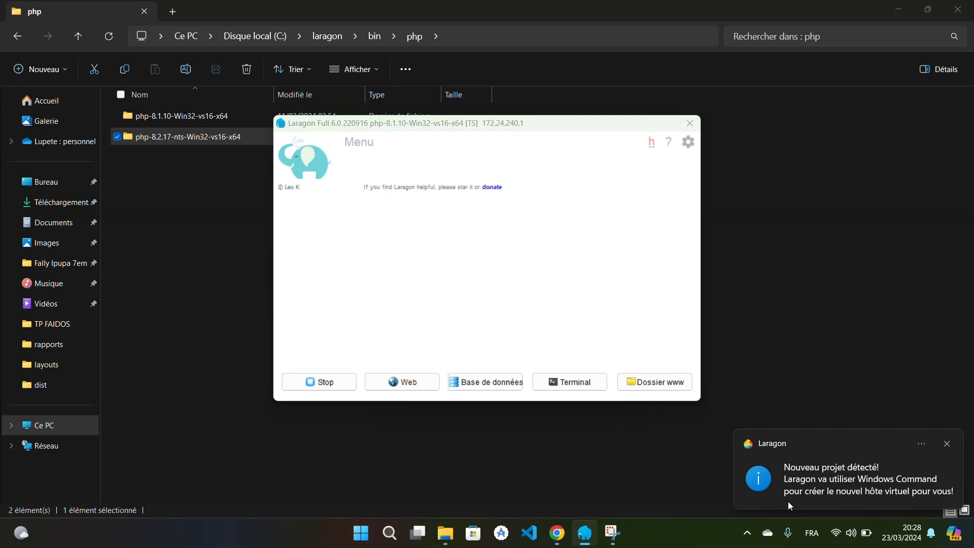
pyautogui.click(438, 367)
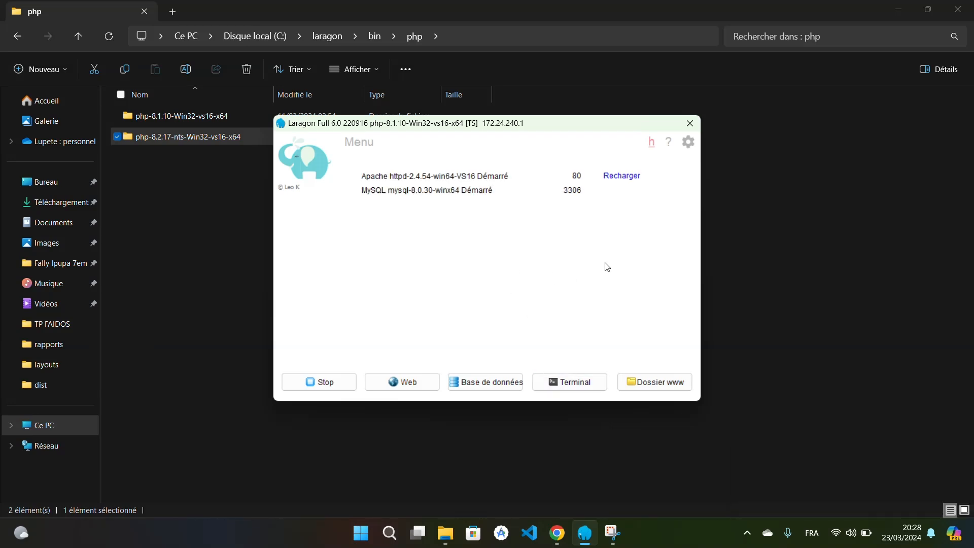
# Dismiss the Laragon notifications and open the list of PHP versions available in Laragon.
pyautogui.click(751, 537)
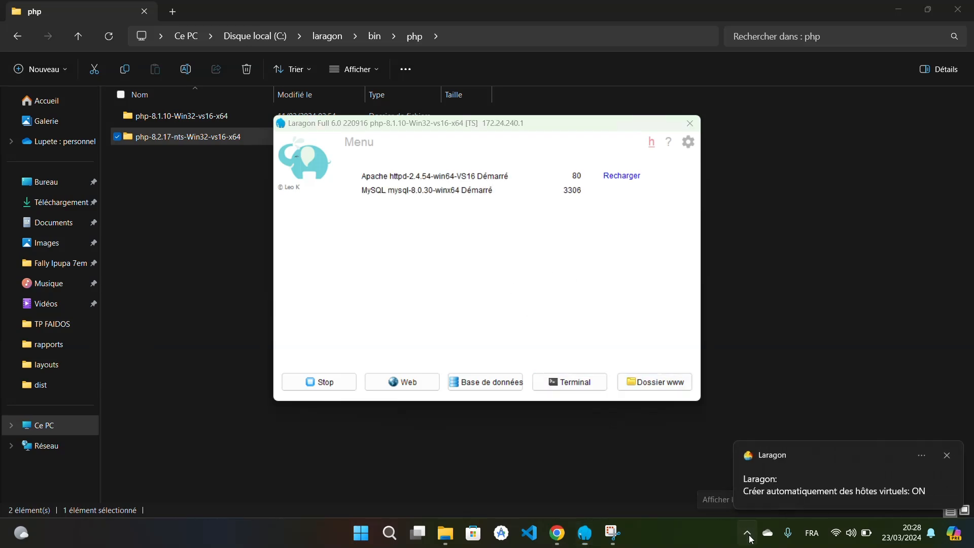
pyautogui.click(947, 455)
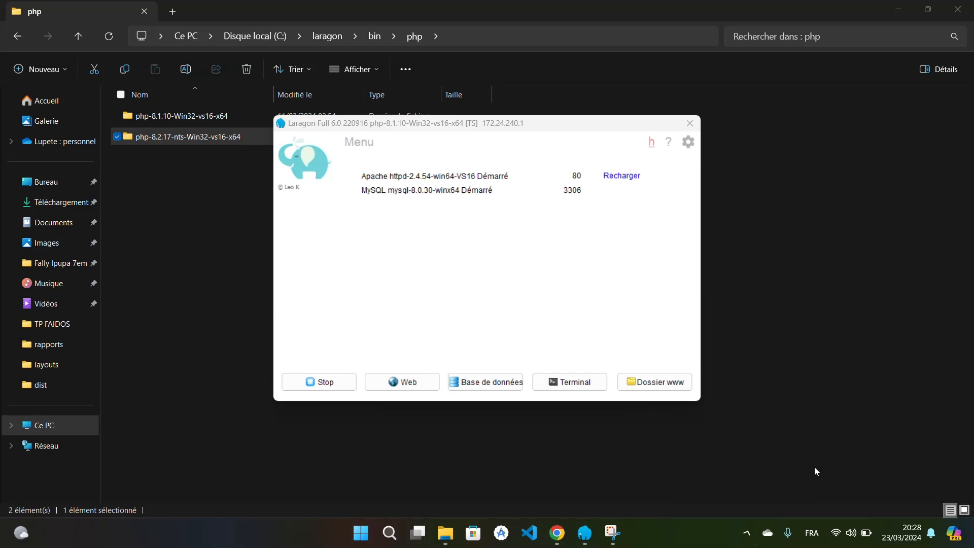
pyautogui.click(747, 534)
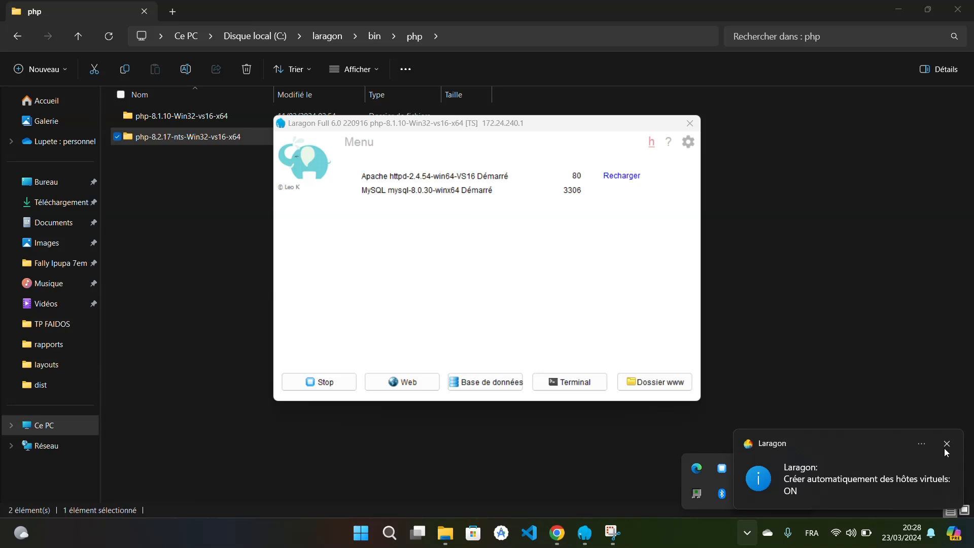
pyautogui.click(946, 446)
pyautogui.click(748, 533)
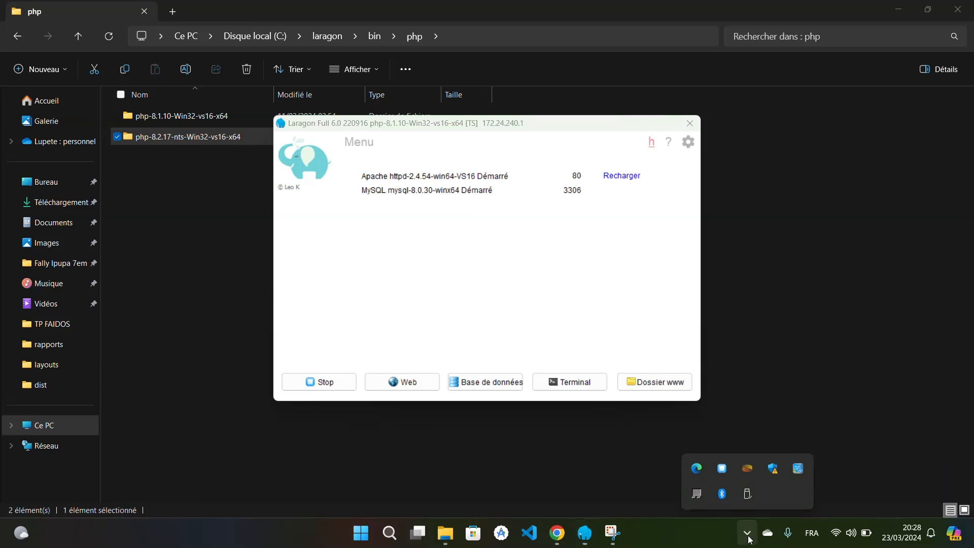
pyautogui.rightClick(723, 472)
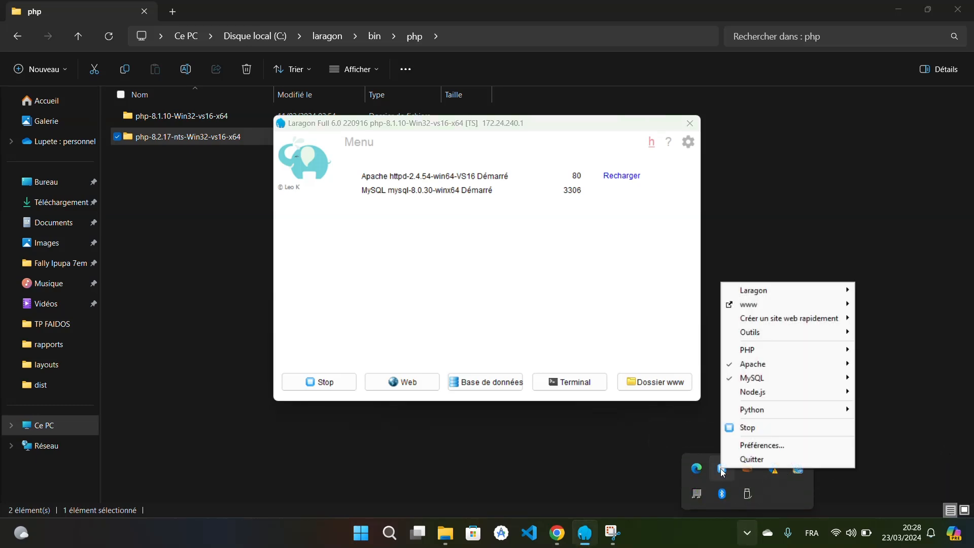
pyautogui.moveTo(752, 354)
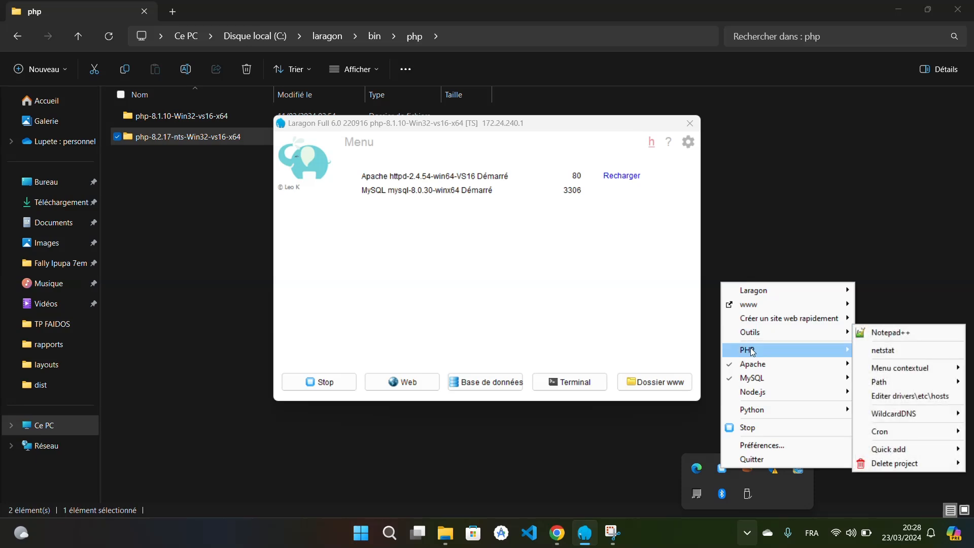
pyautogui.moveTo(702, 345)
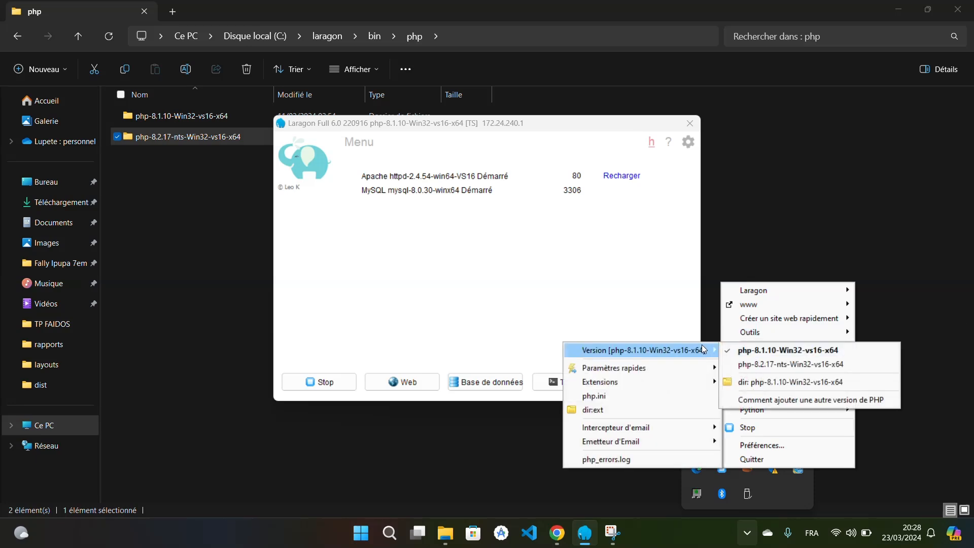